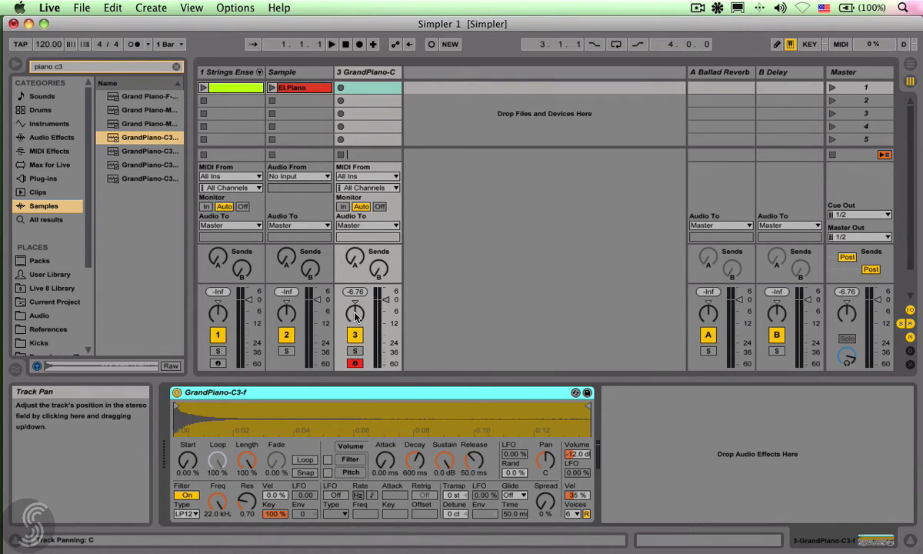
Load the El.Piano sample into track 3's GrandPiano-C3-f Simpler in place of the grand piano.
left_click(296, 88)
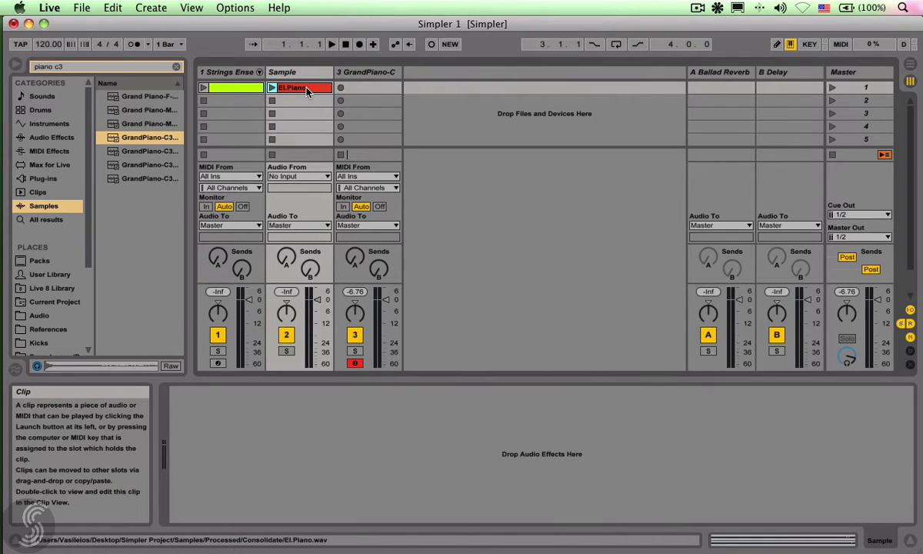
left_click(371, 73)
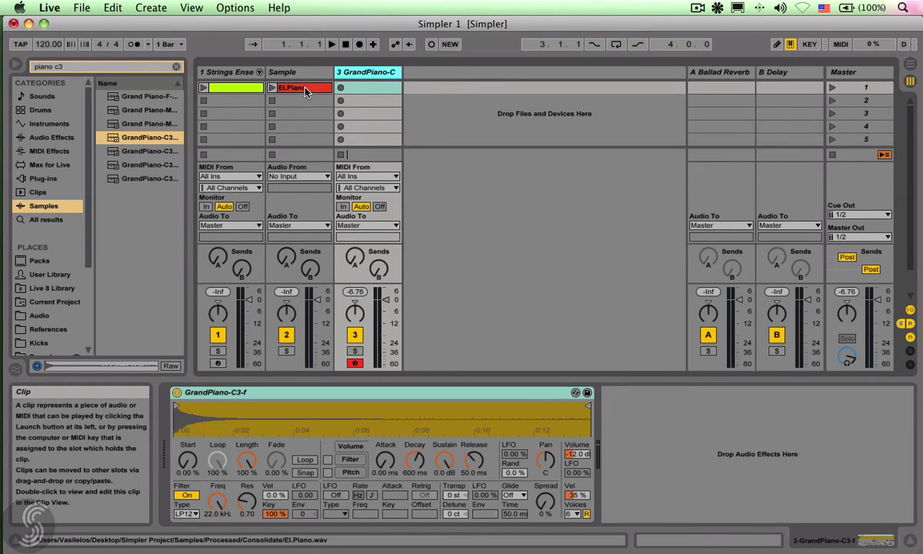
left_click_drag(305, 91, 321, 406)
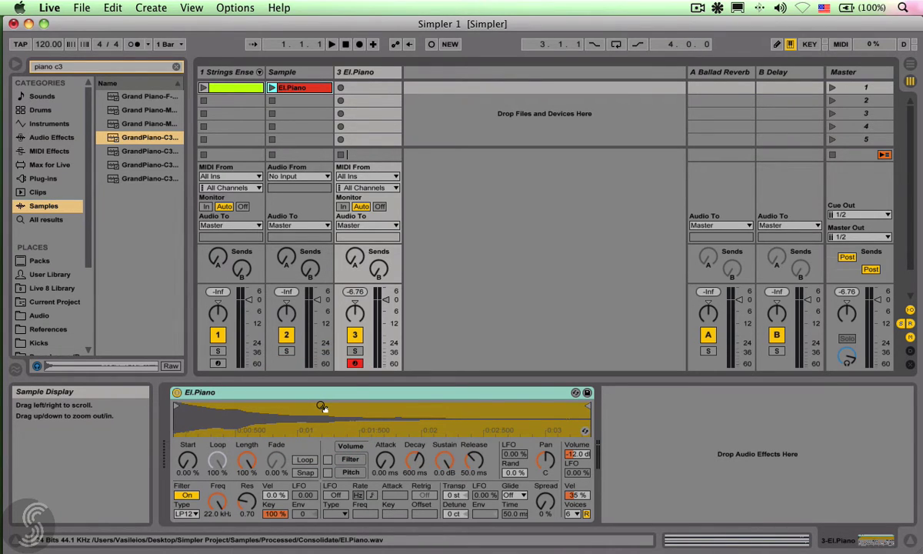
Audition the El.Piano sample by playing the A, D, G and A notes.
key("a")
key("d")
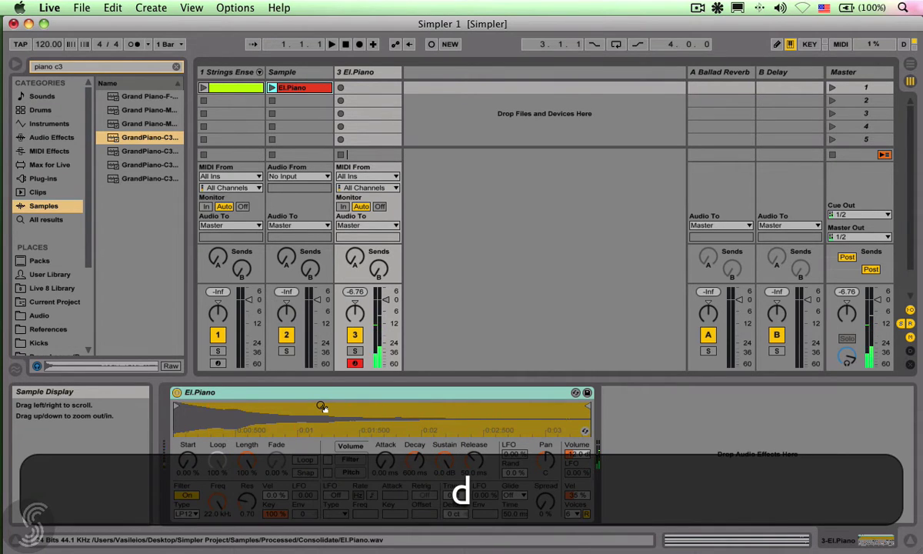
key("g")
key("a")
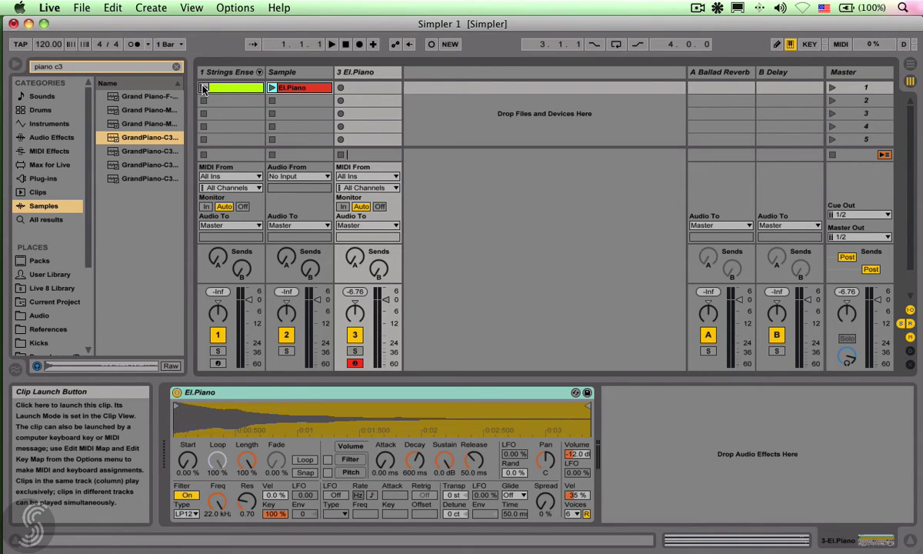
Play El.Piano notes A, D, G and the full chord over the Strings Ensemble clip, then stop playback.
left_click(204, 88)
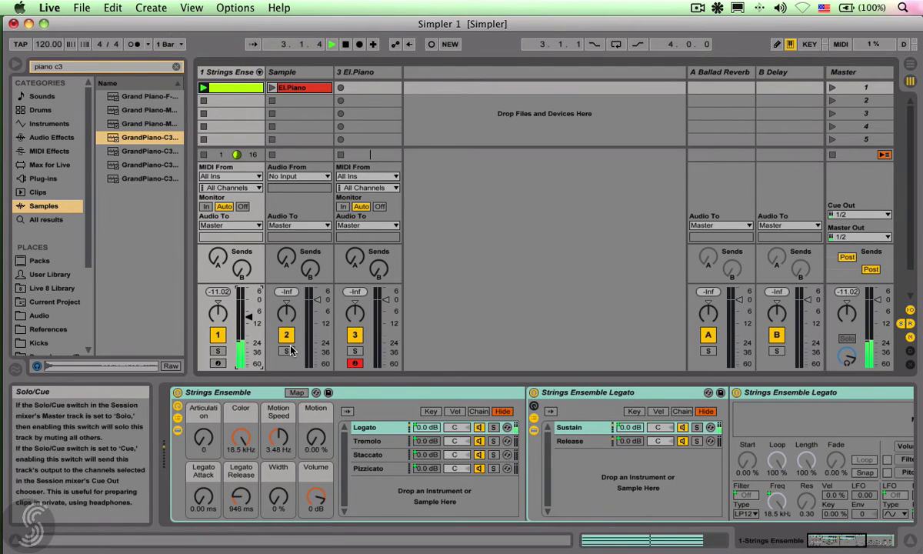
key("a")
key("d")
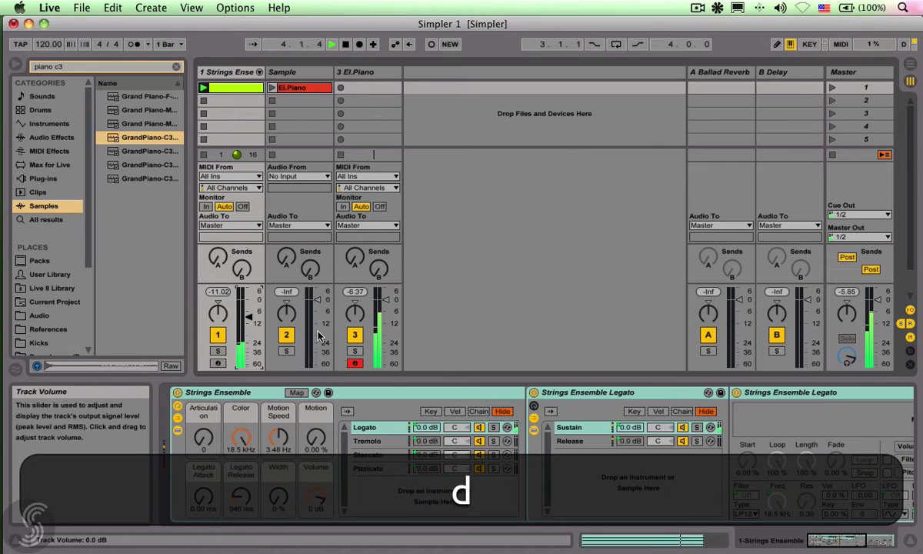
key("g")
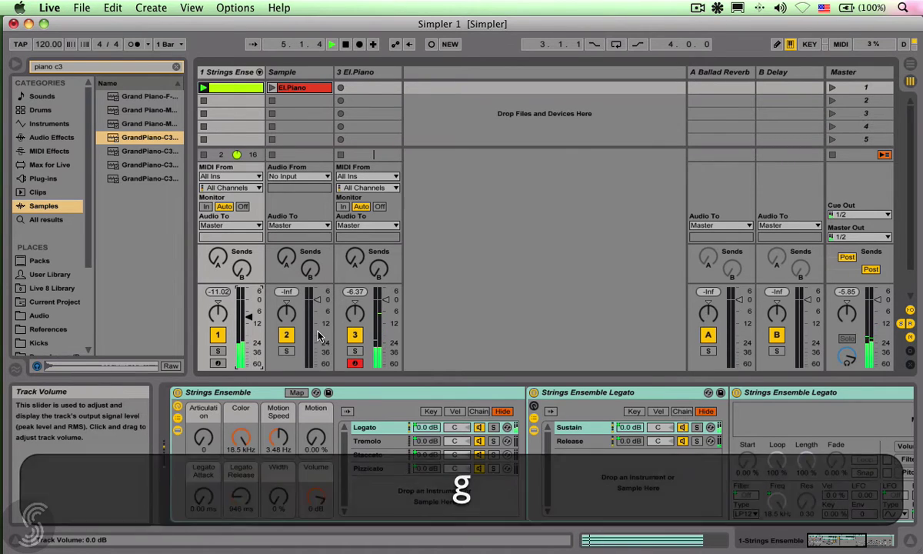
key("a")
key("d")
key("g")
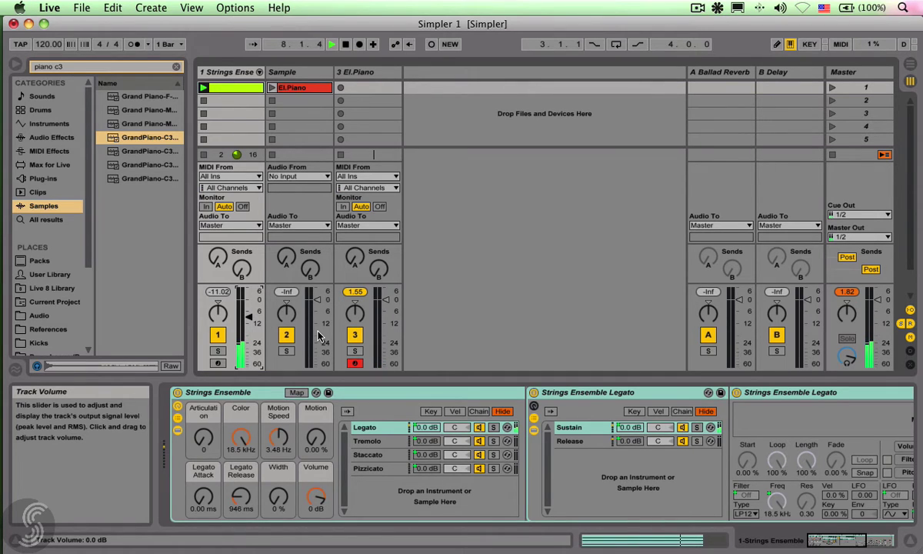
key("space")
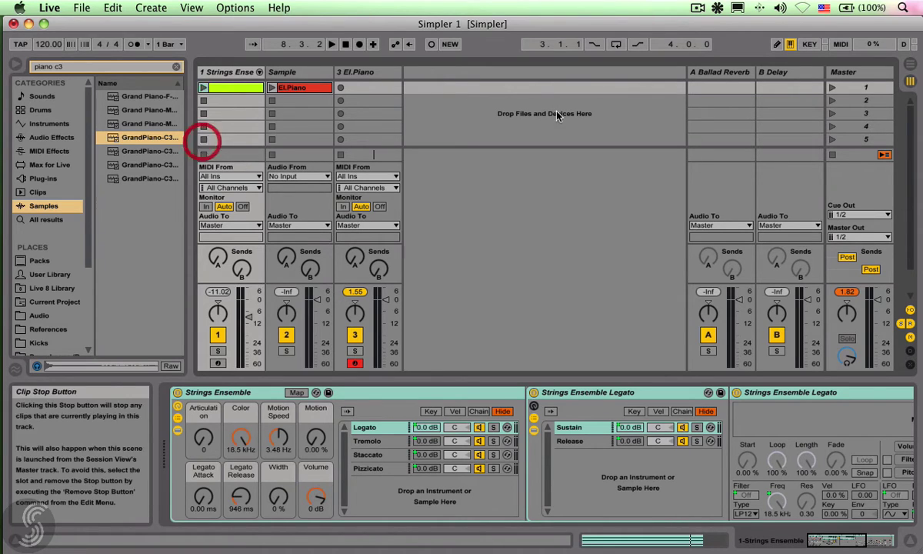
Show the 3 El.Piano track's Simpler device in Device View.
left_click(358, 73)
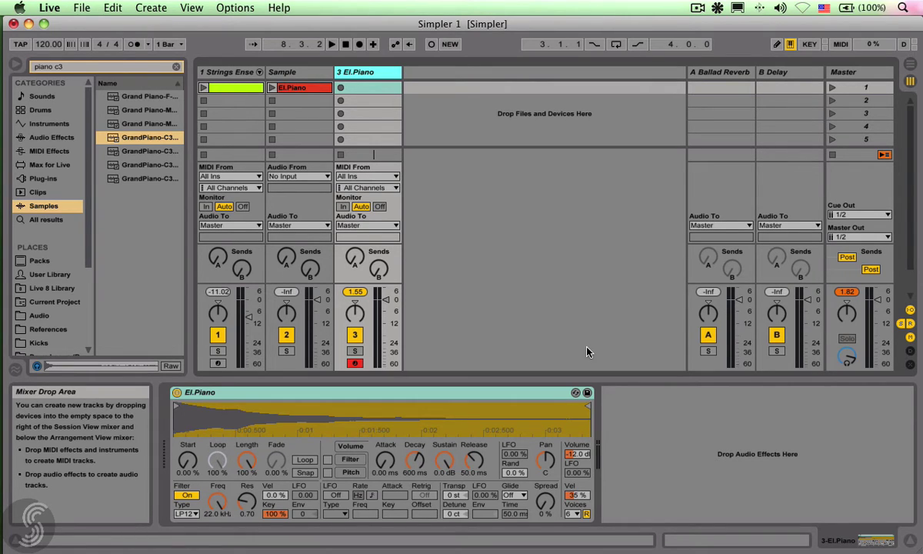
Clear the 'piano c3' search, add Spectrum after the El.Piano Simpler, and play A to view it.
left_click(178, 67)
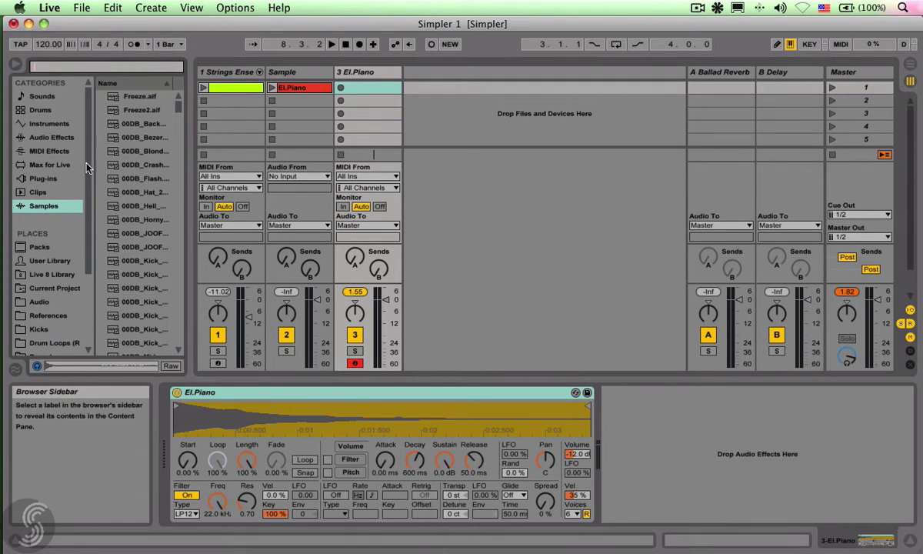
left_click(59, 138)
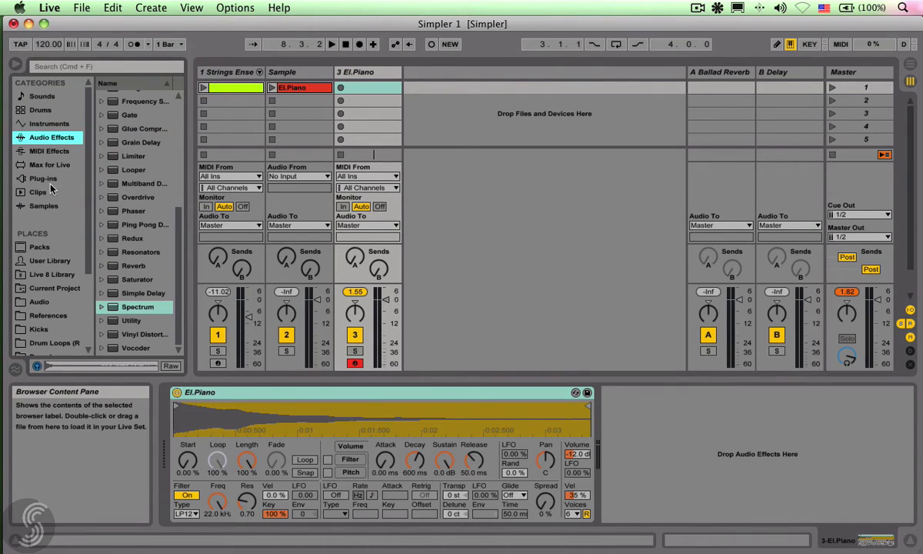
left_click_drag(154, 304, 680, 397)
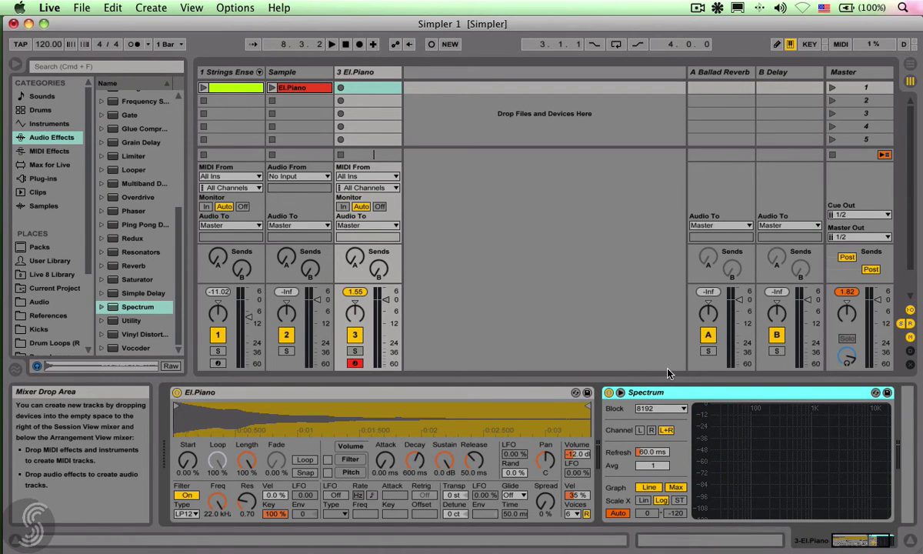
key("a")
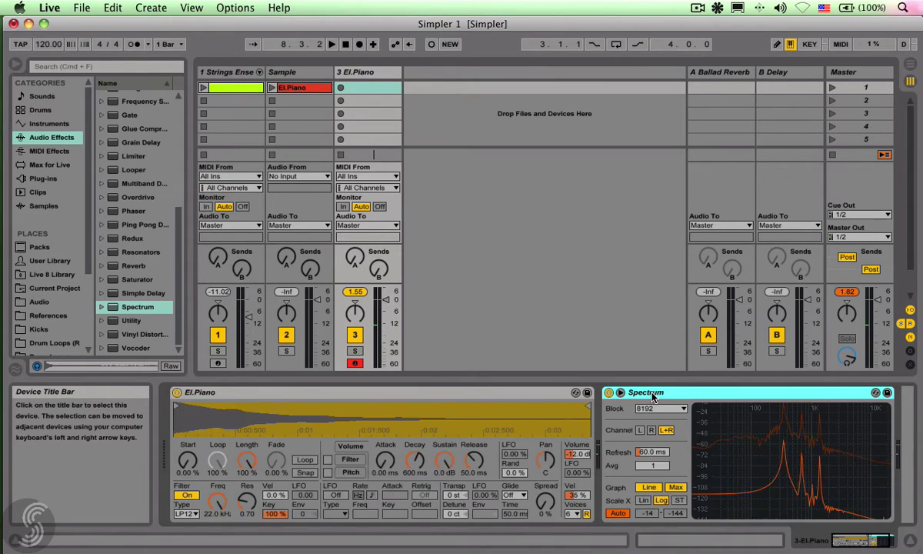
left_click(621, 394)
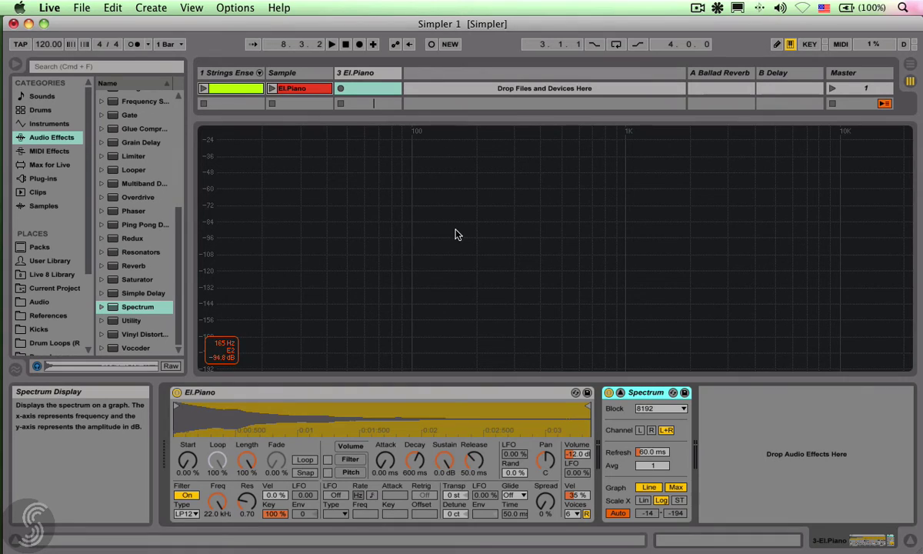
key("a")
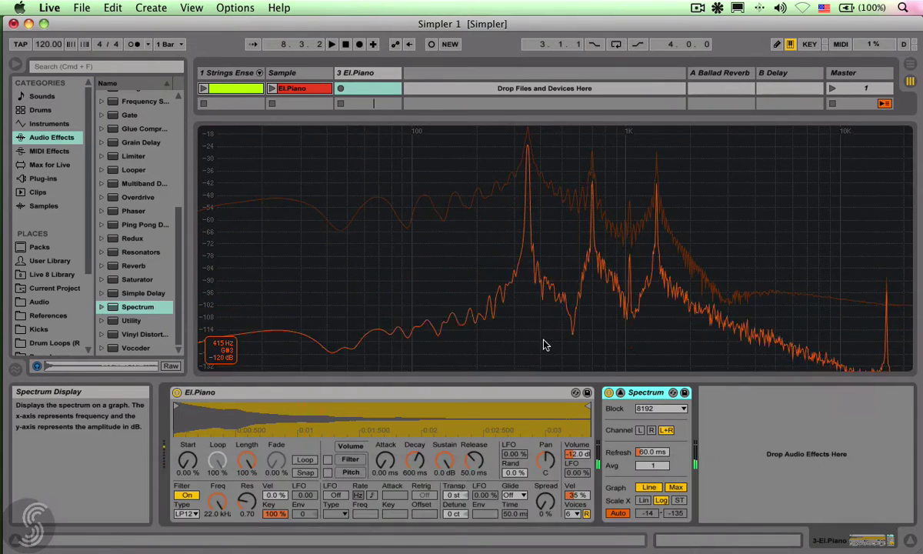
key("a")
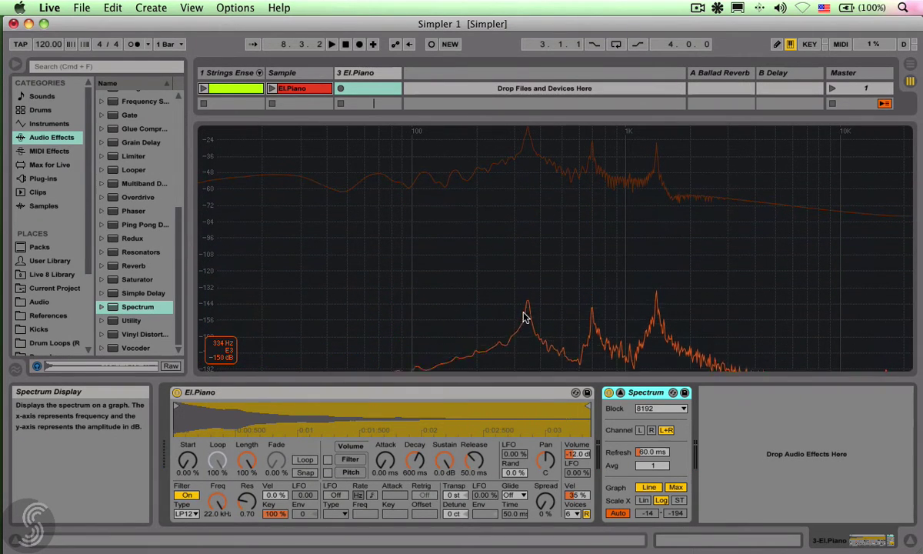
key("a")
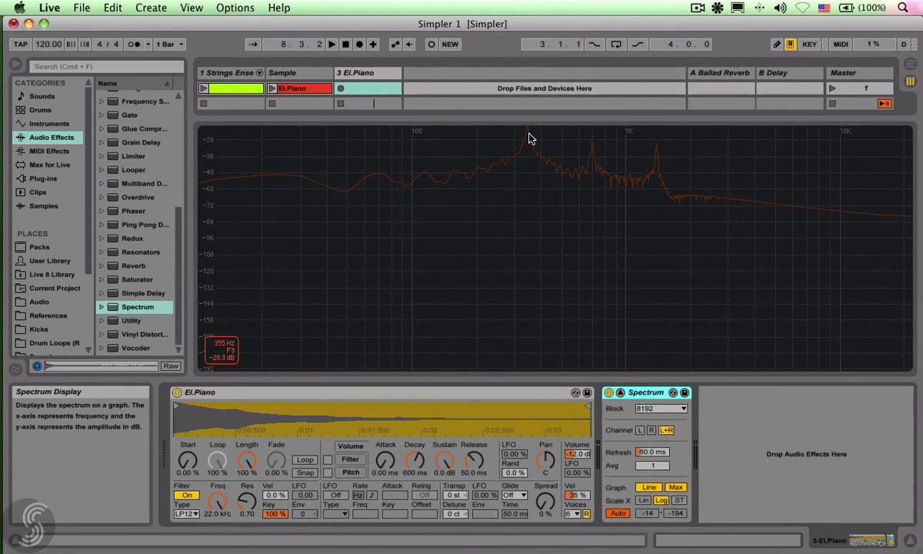
key("a")
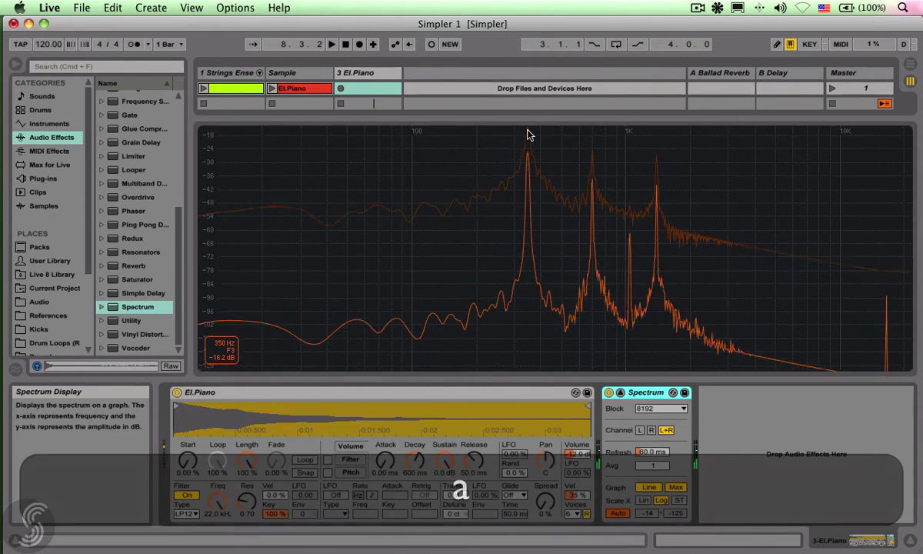
key("a")
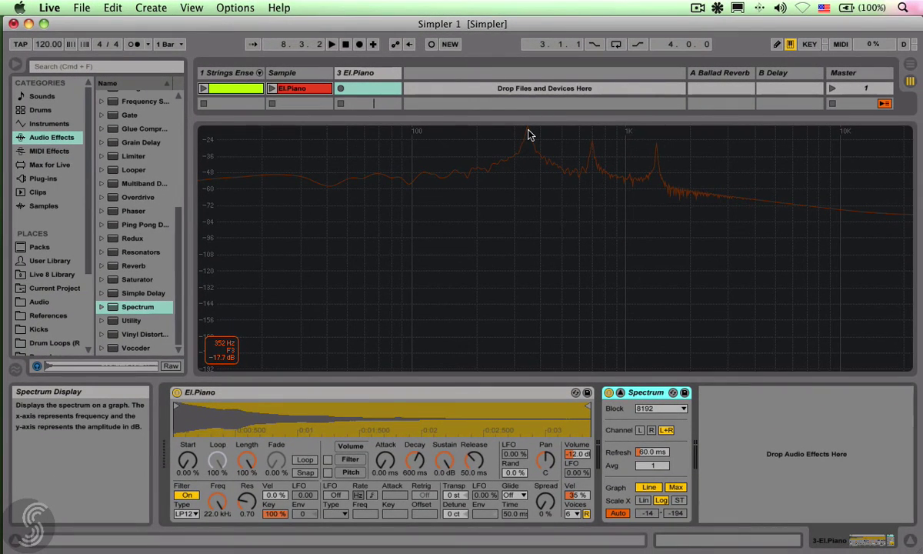
Lower Simpler's Transp to -5 st, playing A until Spectrum reads C3 at 264 Hz.
key("a")
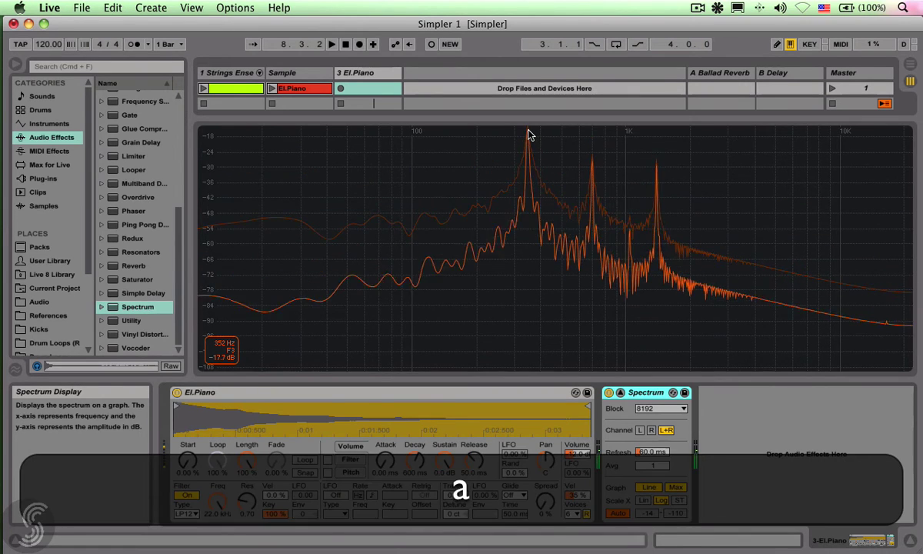
left_click_drag(455, 496, 454, 518)
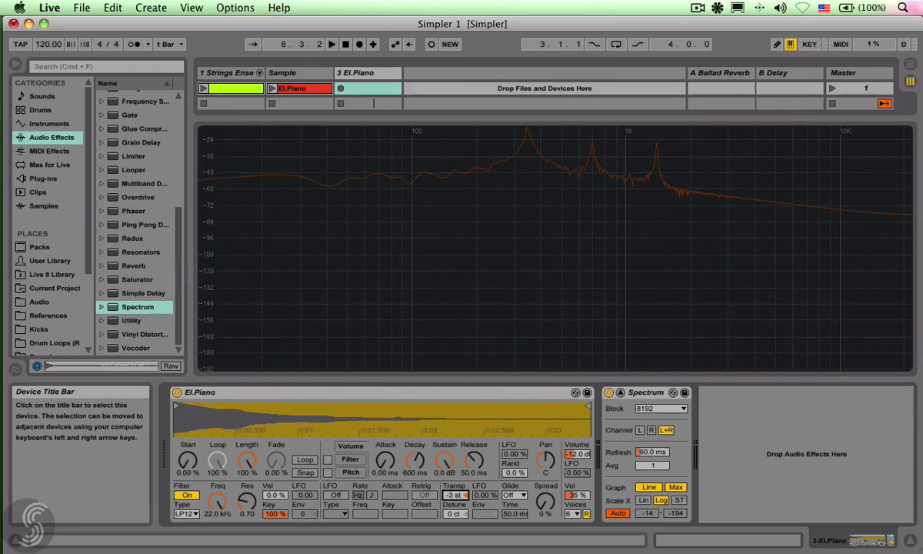
key("a")
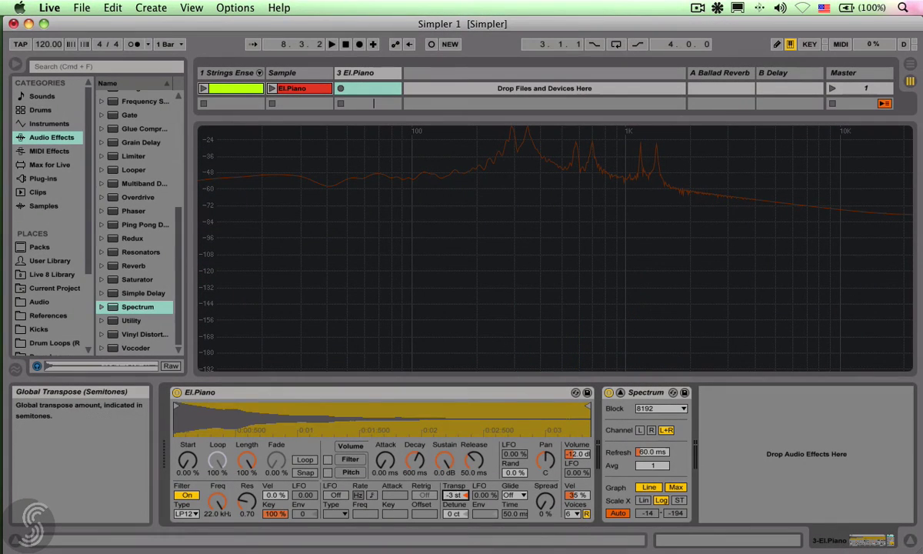
key("a")
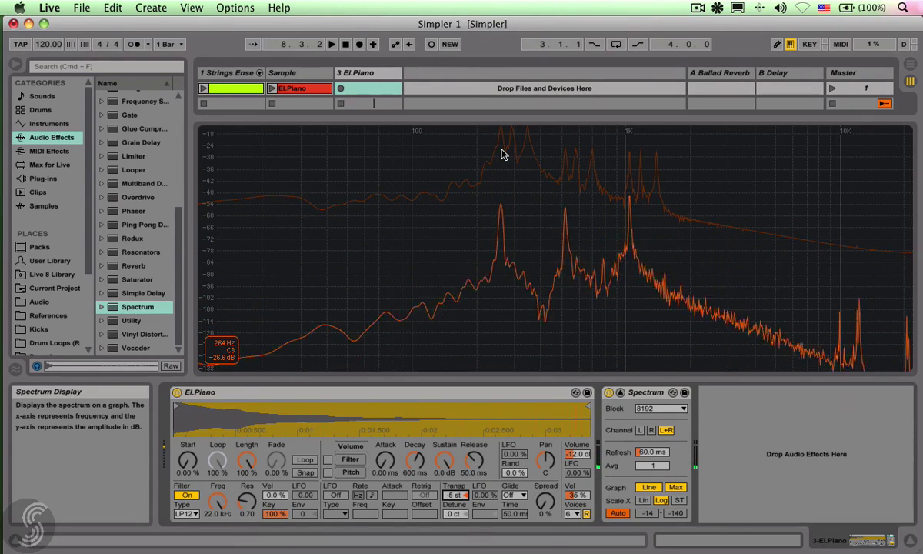
key("a")
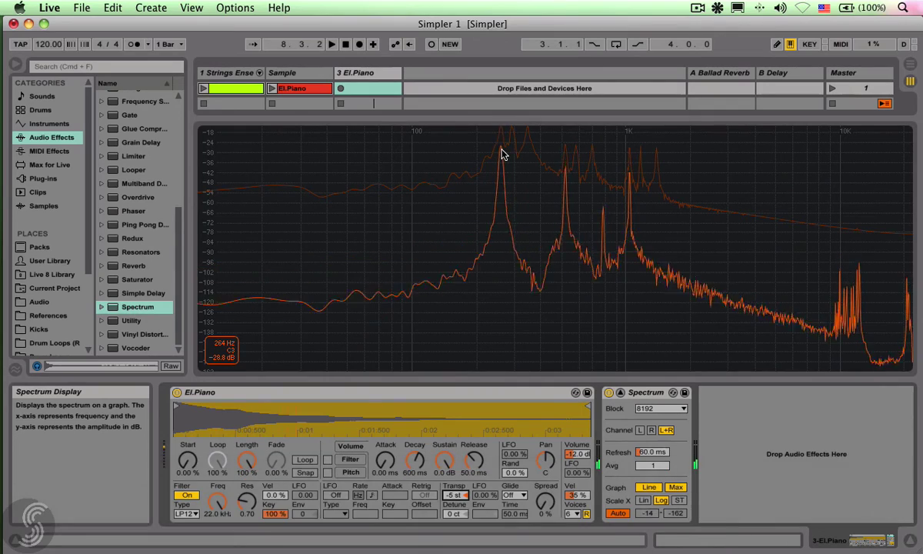
Test the transposed El.Piano with the A, D, G chord notes.
key("a")
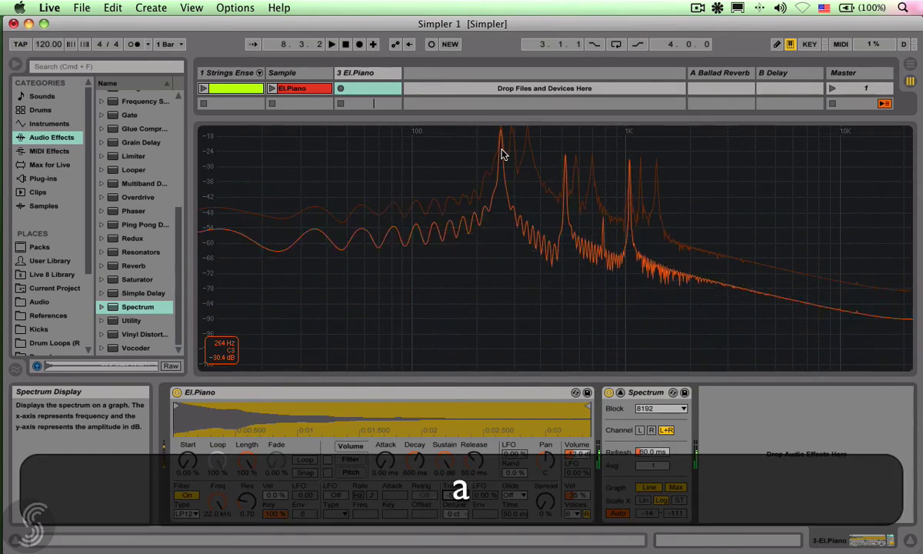
key("d")
key("g")
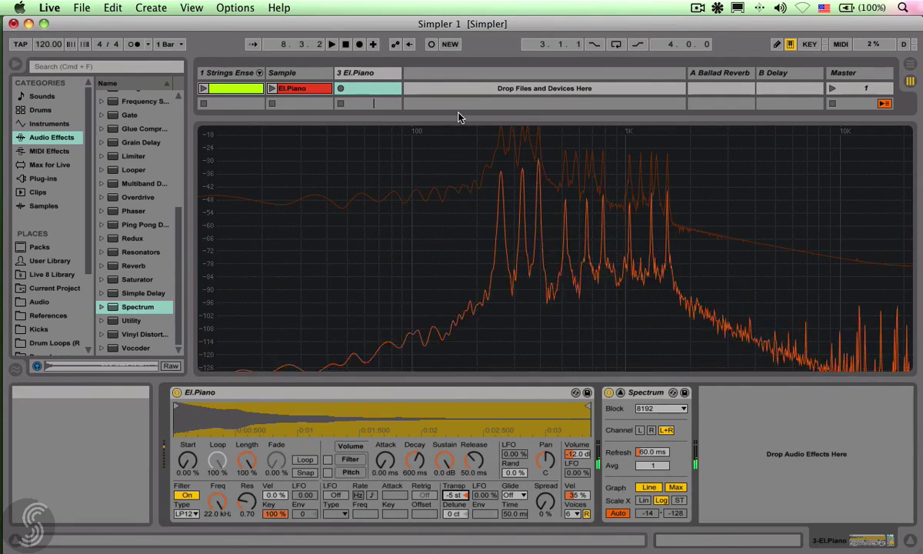
Return the spectrum graph into its device, restart the strings clip, and play piano notes A, D, G.
left_click(620, 392)
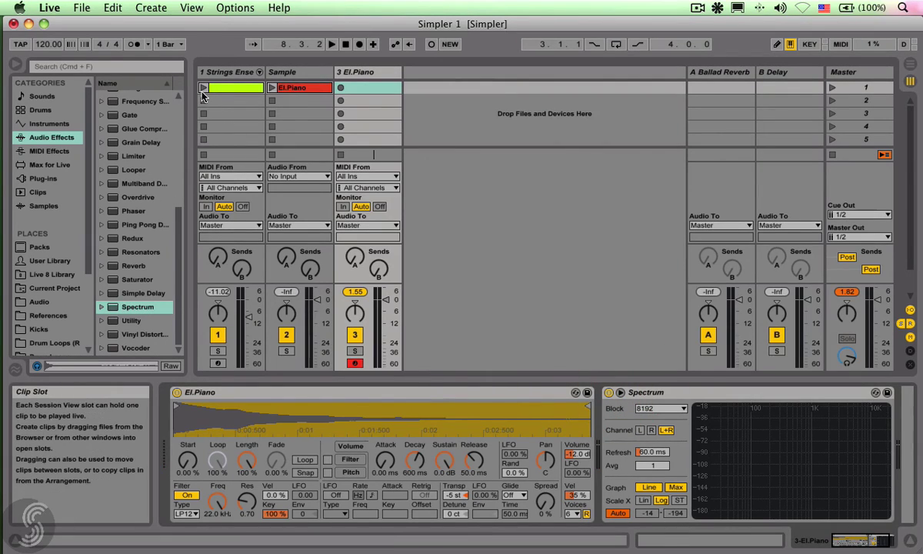
left_click(205, 87)
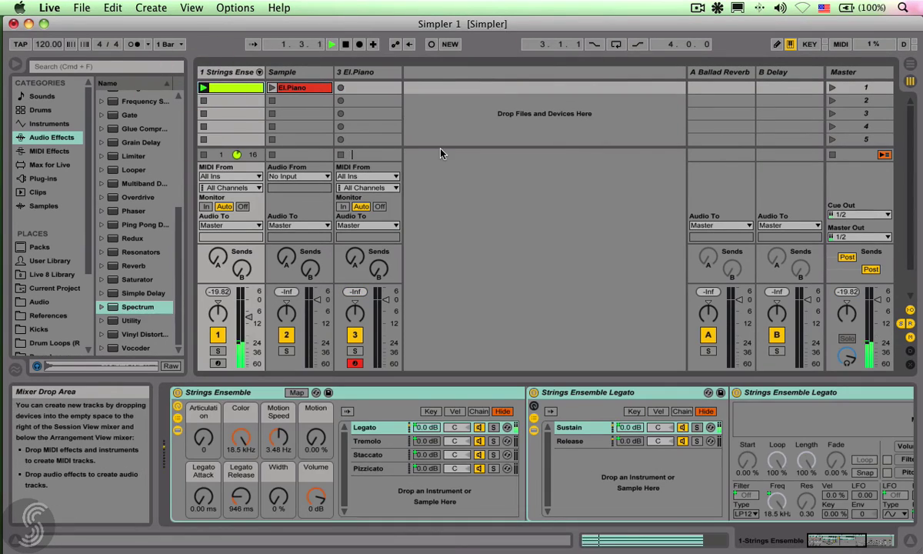
key("a")
key("d")
key("g")
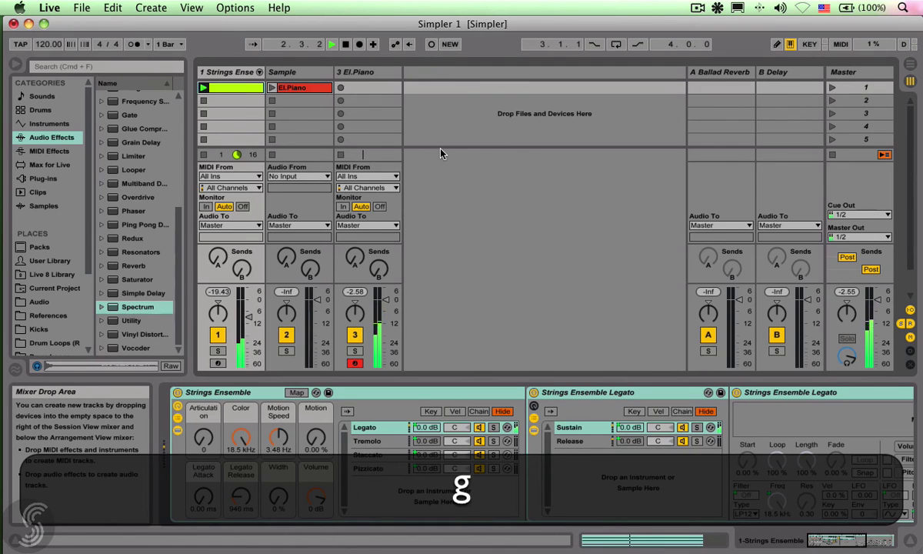
Play the full A-D-G piano chord against the strings, then stop the strings clip.
key("g")
key("a")
key("d")
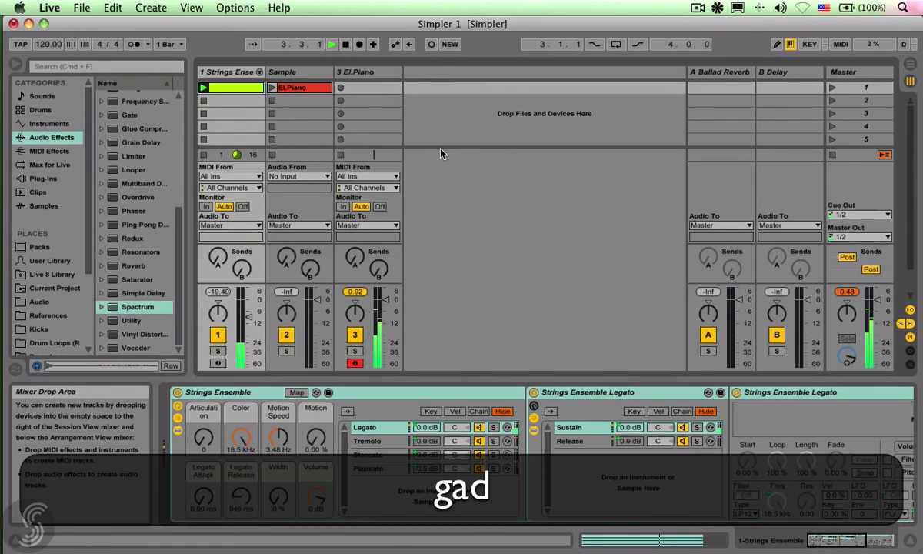
left_click(202, 101)
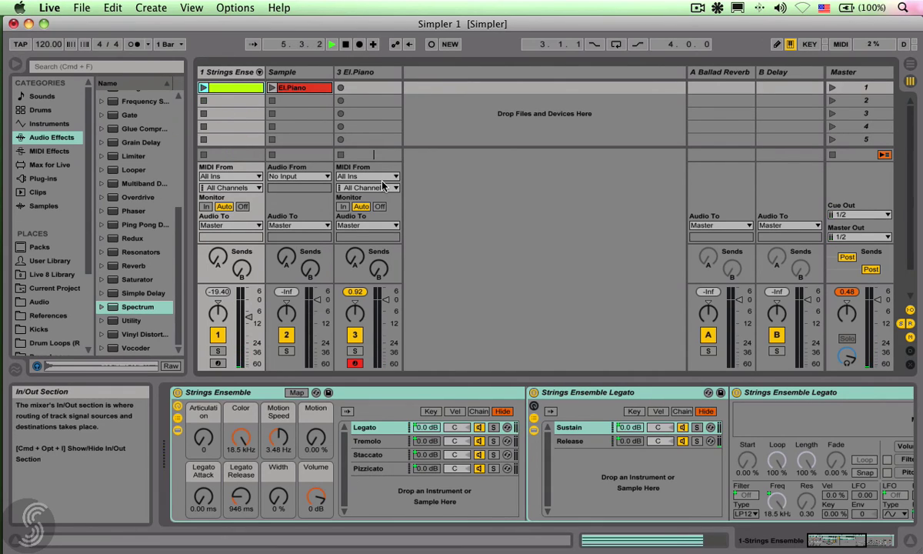